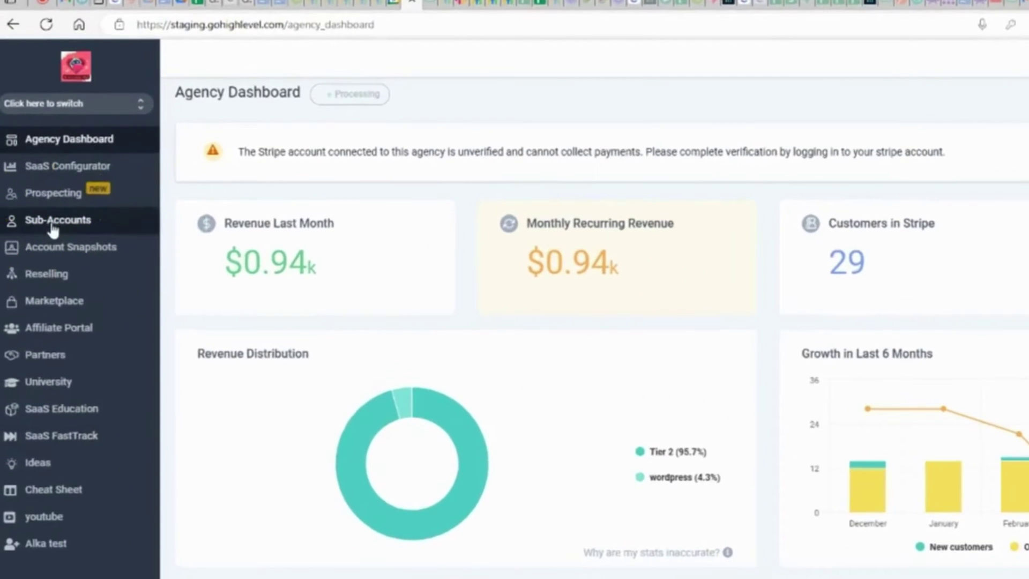
{"action": "left_click", "coordinate": [41, 166]}
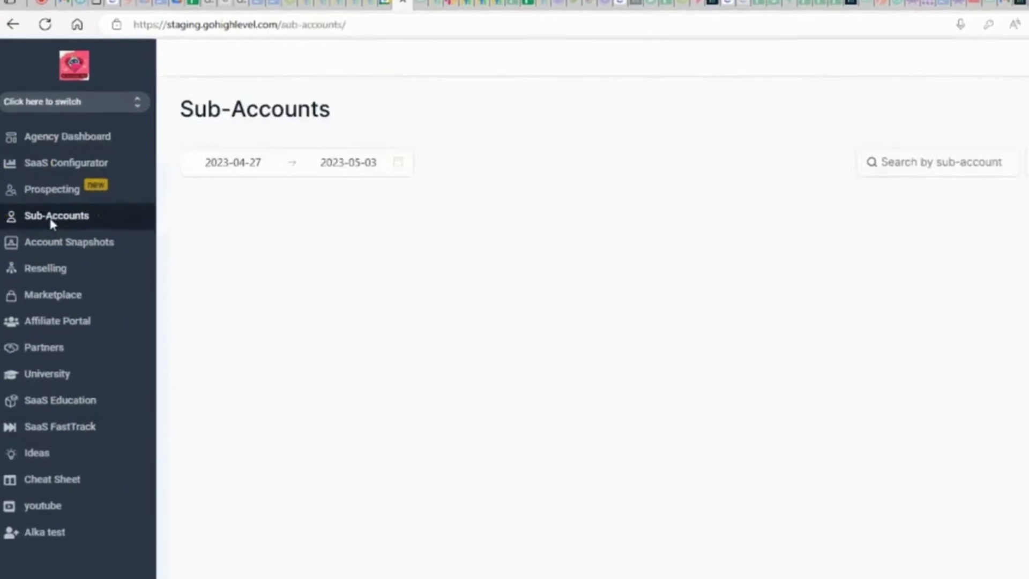
{"action": "scroll", "coordinate": [512, 274], "scroll_direction": "down", "scroll_amount": 2}
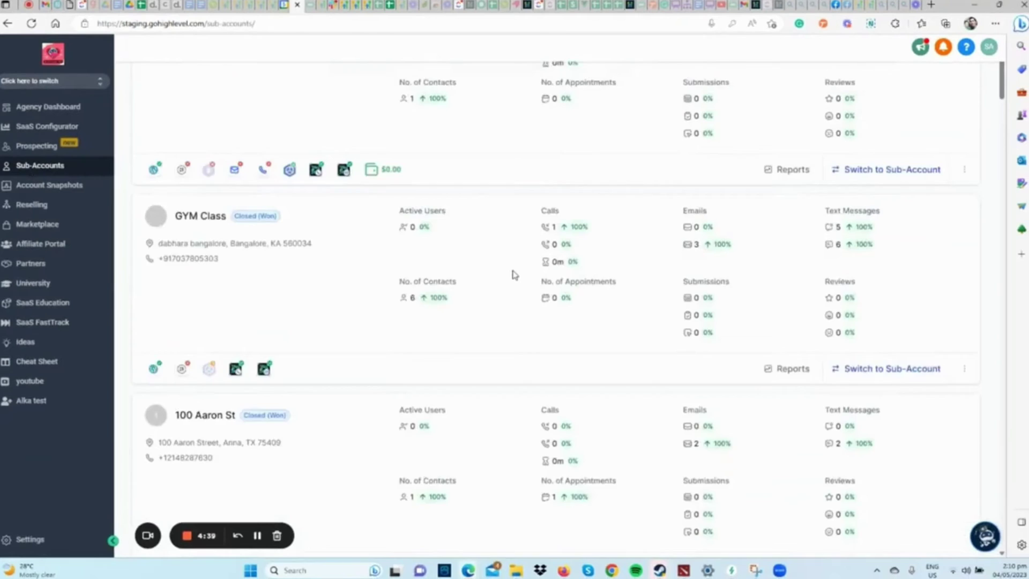
{"action": "scroll", "coordinate": [512, 275], "scroll_direction": "down", "scroll_amount": 3}
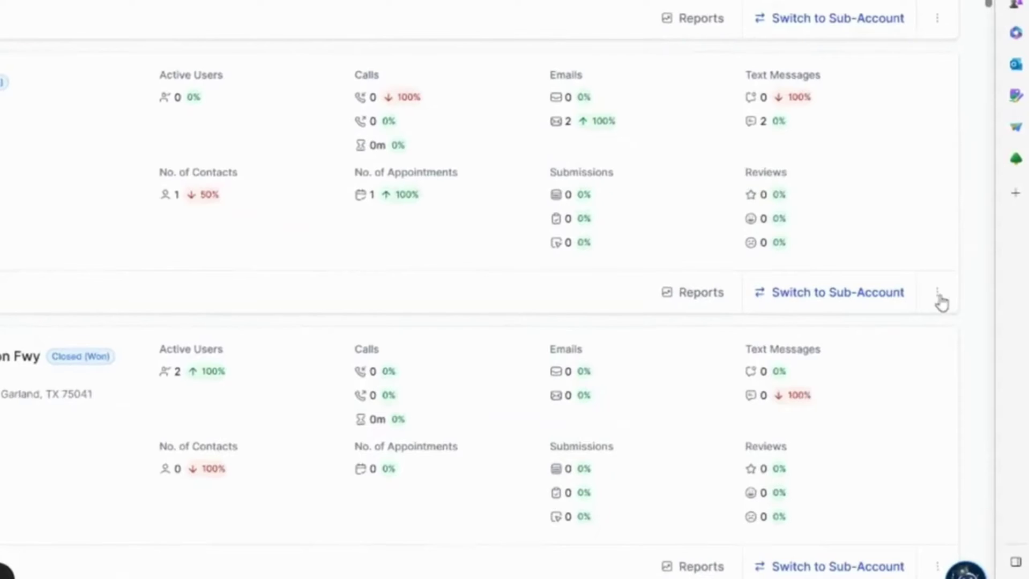
{"action": "left_click", "coordinate": [938, 296]}
{"action": "left_click", "coordinate": [946, 319]}
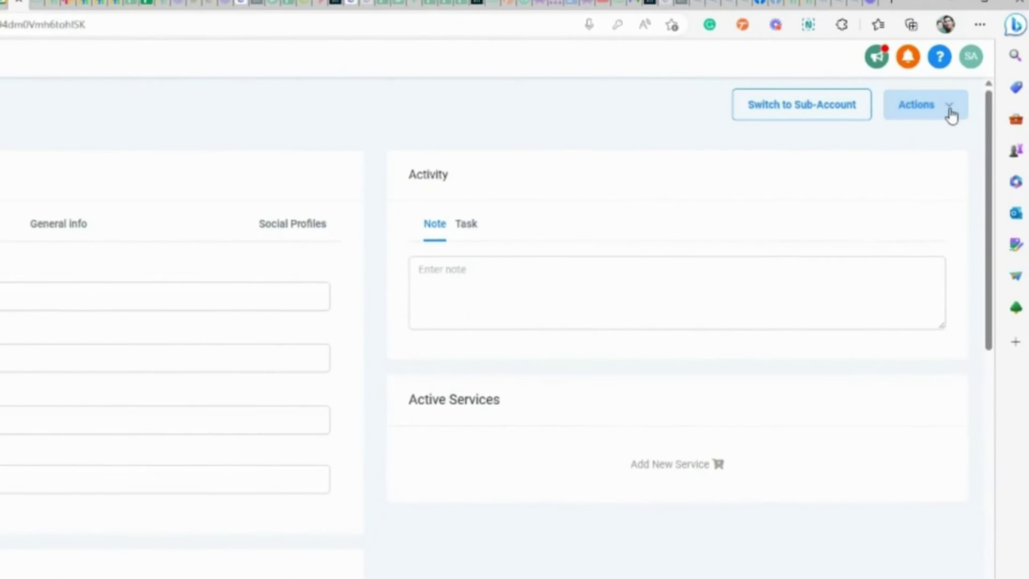
{"action": "left_click", "coordinate": [951, 117]}
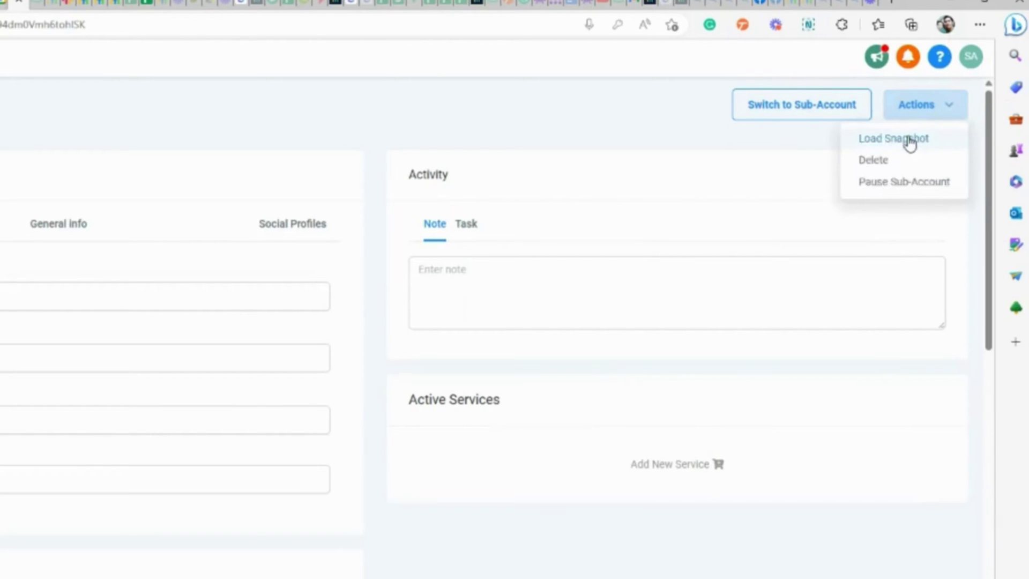
Step: Start Load Snapshot and select Own - Becky's from the Snapshot dropdown
{"action": "left_click", "coordinate": [928, 149]}
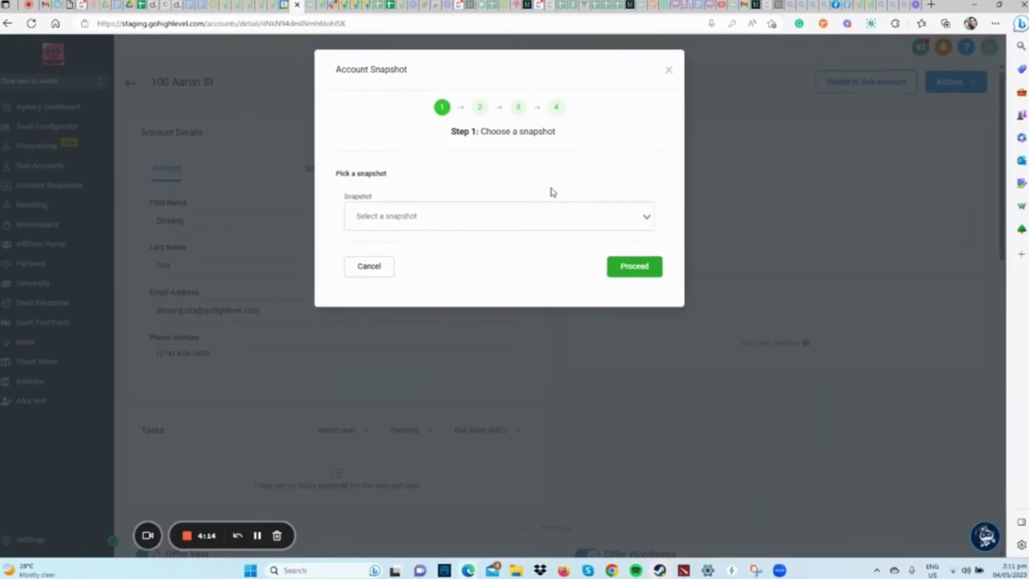
{"action": "left_click", "coordinate": [518, 216]}
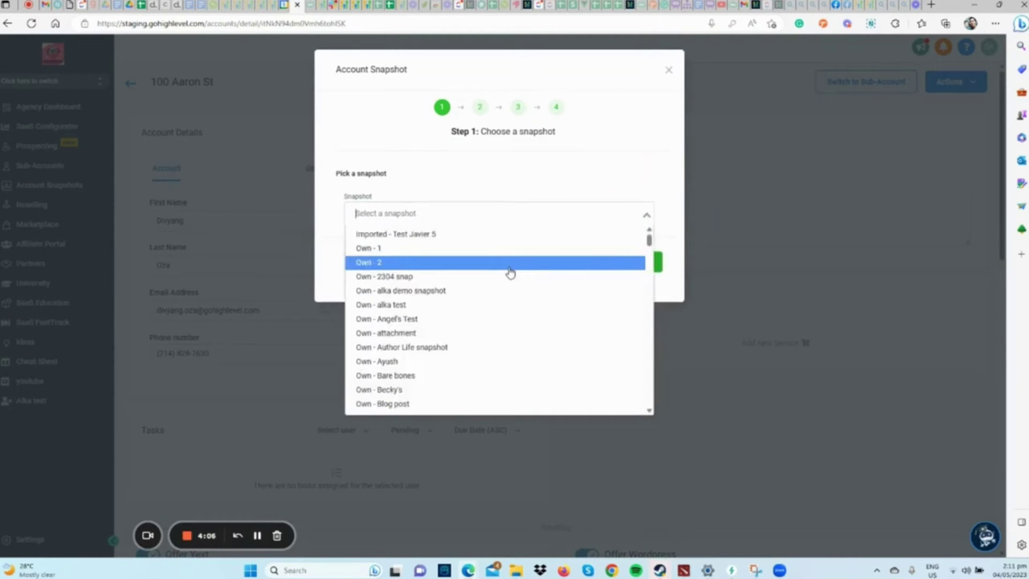
{"action": "scroll", "coordinate": [510, 273], "scroll_direction": "down", "scroll_amount": 2}
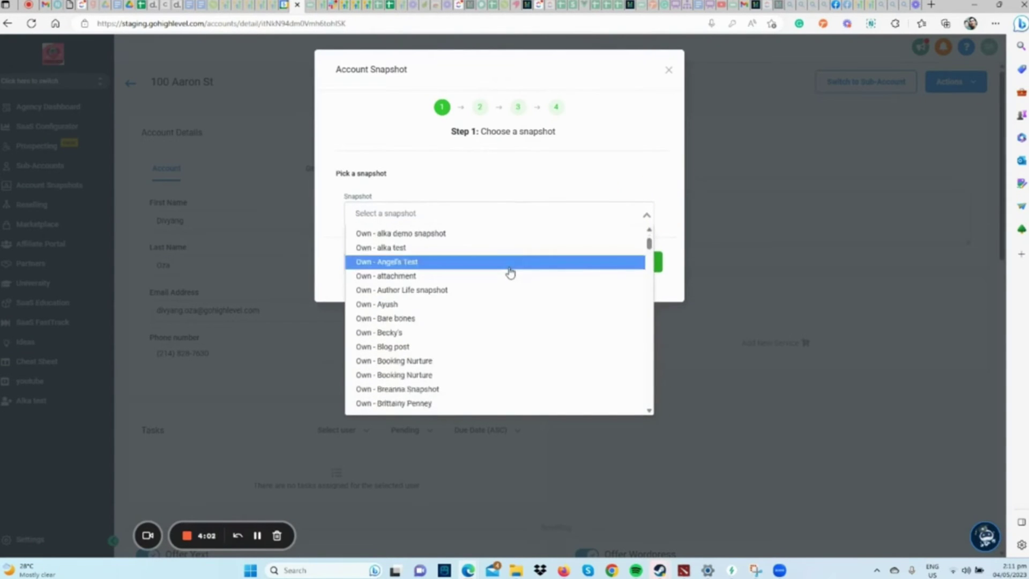
{"action": "left_click", "coordinate": [490, 333]}
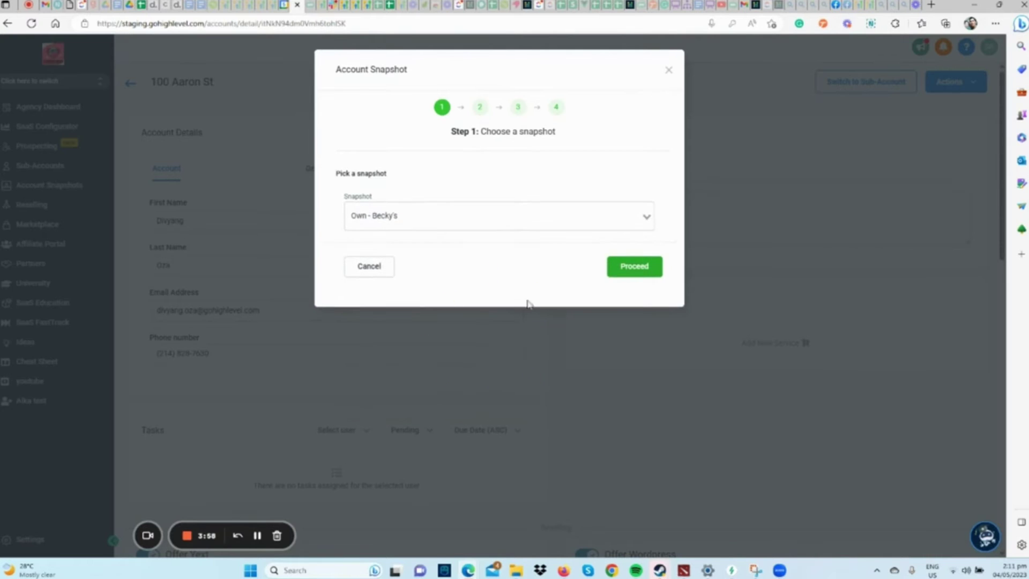
{"action": "left_click", "coordinate": [632, 269]}
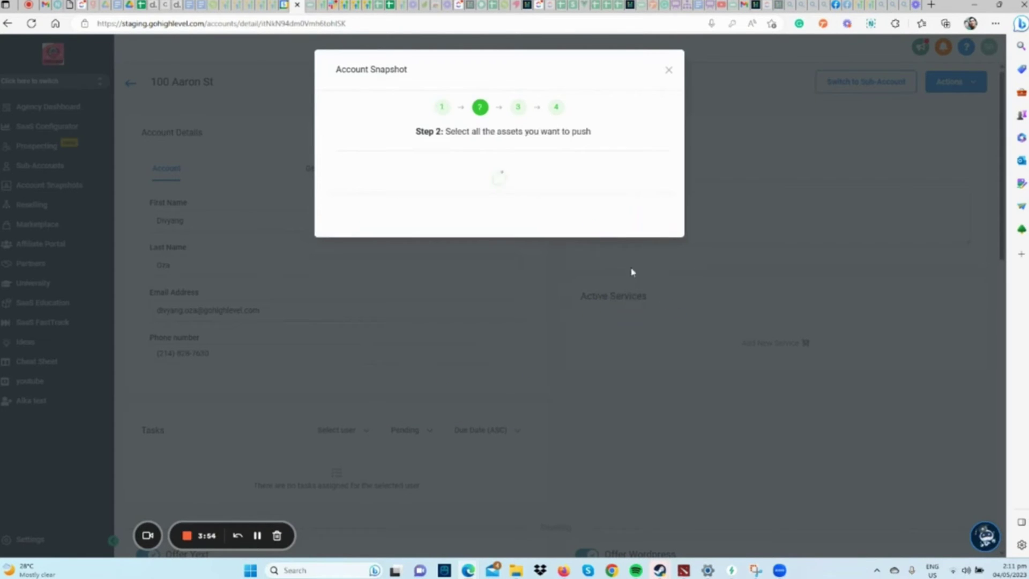
{"action": "scroll", "coordinate": [563, 272], "scroll_direction": "down", "scroll_amount": 1}
{"action": "scroll", "coordinate": [453, 236], "scroll_direction": "down", "scroll_amount": 1}
{"action": "scroll", "coordinate": [402, 218], "scroll_direction": "up", "scroll_amount": 2}
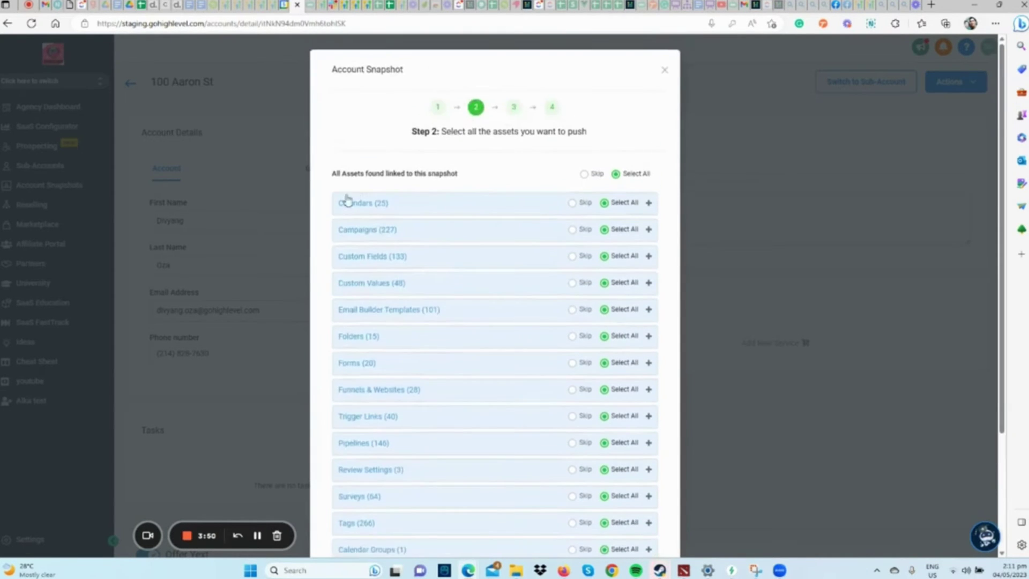
{"action": "scroll", "coordinate": [419, 244], "scroll_direction": "down", "scroll_amount": 1}
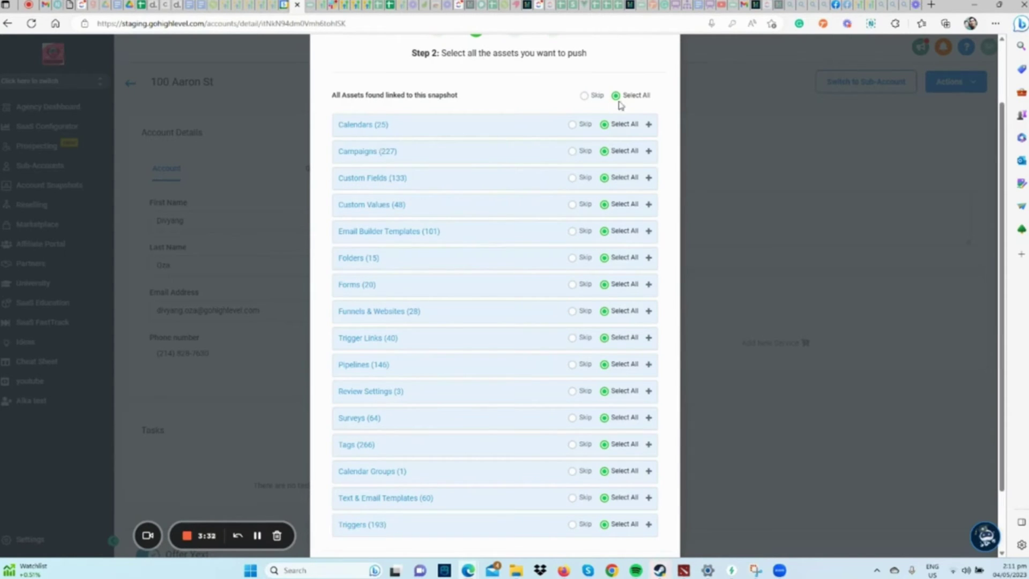
{"action": "scroll", "coordinate": [620, 105], "scroll_direction": "down", "scroll_amount": 3}
{"action": "scroll", "coordinate": [544, 387], "scroll_direction": "up", "scroll_amount": 5}
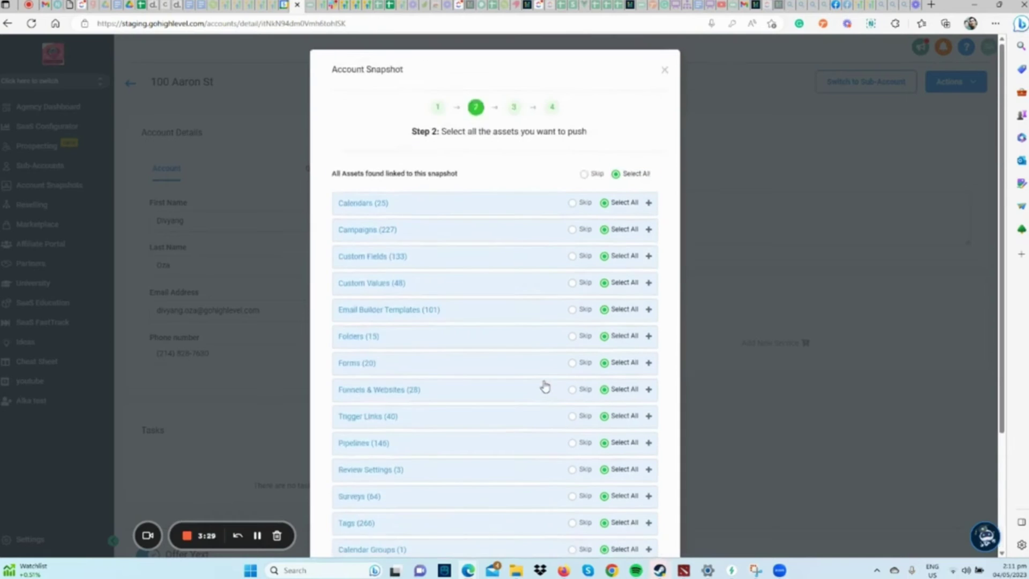
{"action": "scroll", "coordinate": [544, 387], "scroll_direction": "down", "scroll_amount": 1}
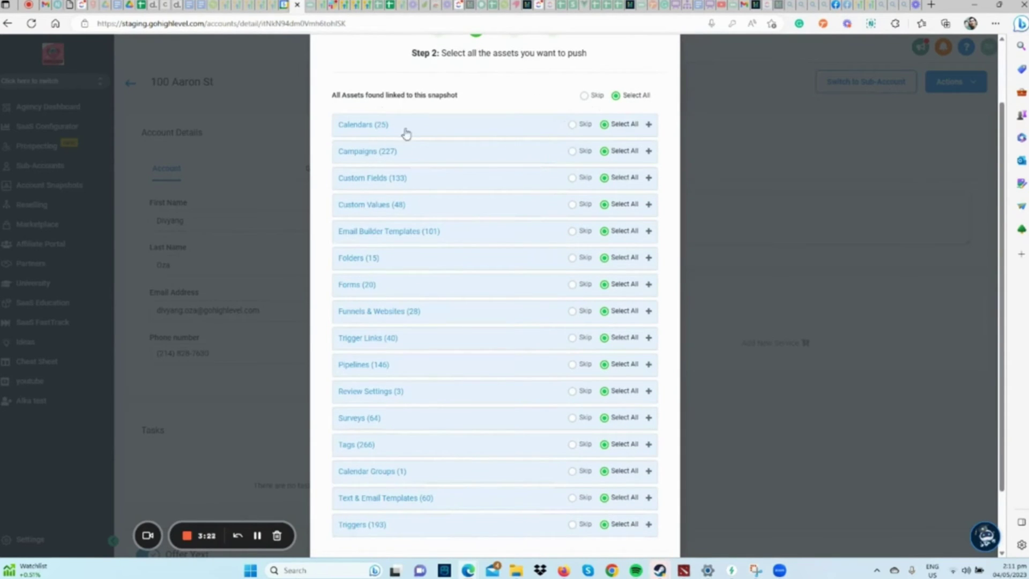
Step: Skip all asset types except the 25 Calendars, review them, and continue to the conflict check
{"action": "left_click", "coordinate": [584, 96]}
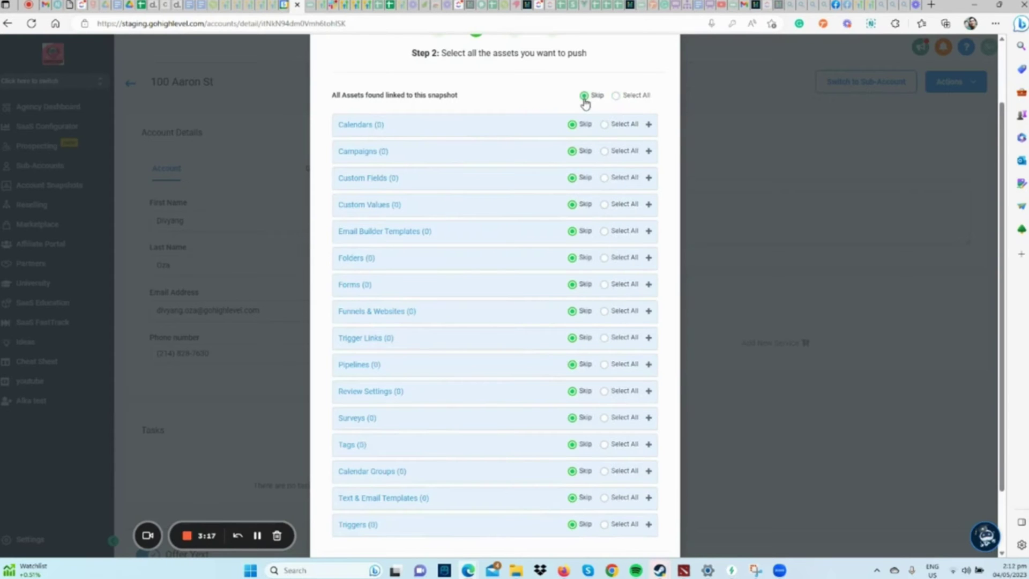
{"action": "left_click", "coordinate": [606, 124]}
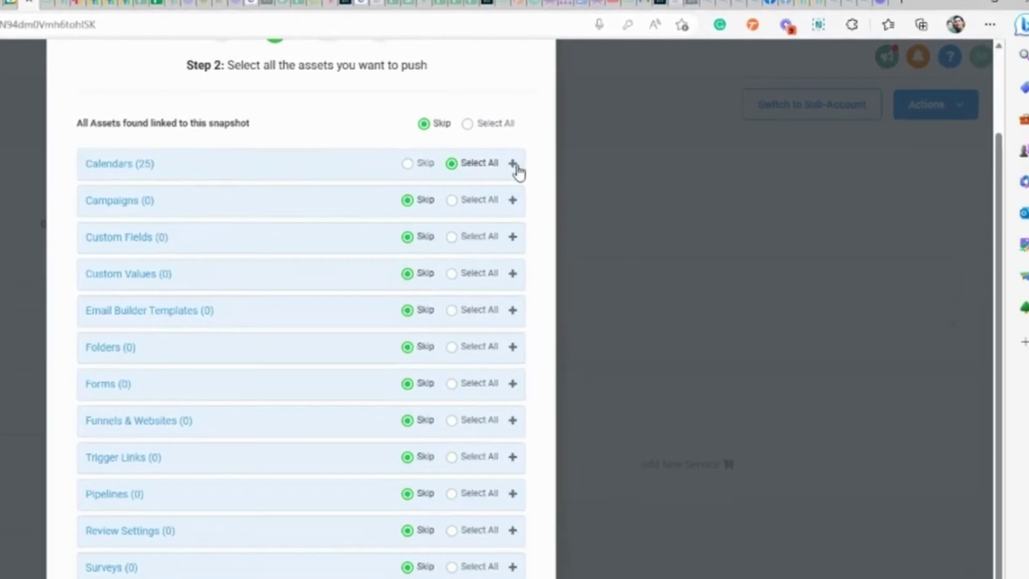
{"action": "left_click", "coordinate": [515, 166]}
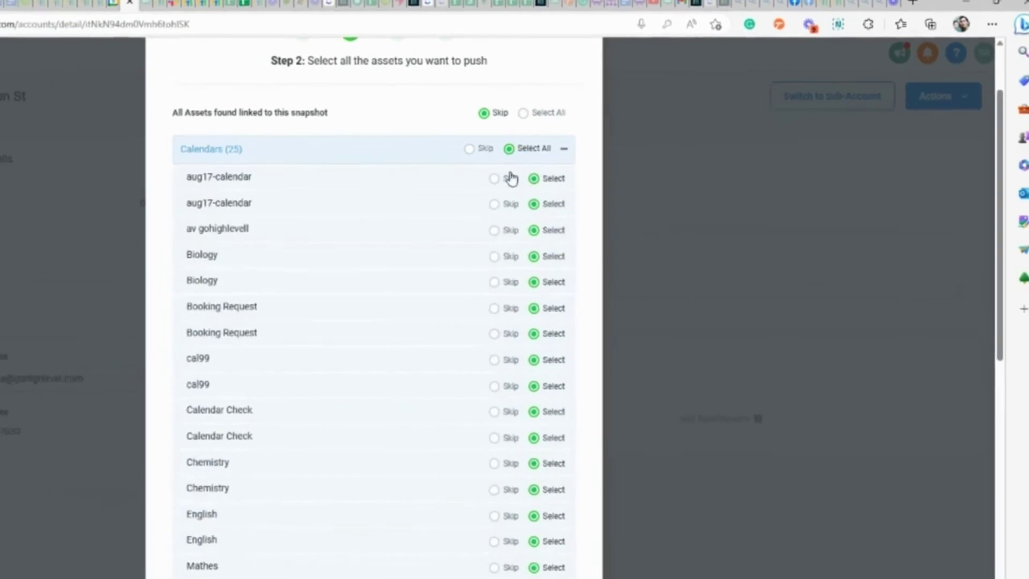
{"action": "left_click", "coordinate": [635, 331]}
{"action": "scroll", "coordinate": [641, 340], "scroll_direction": "down", "scroll_amount": 2}
{"action": "scroll", "coordinate": [641, 340], "scroll_direction": "down", "scroll_amount": 10}
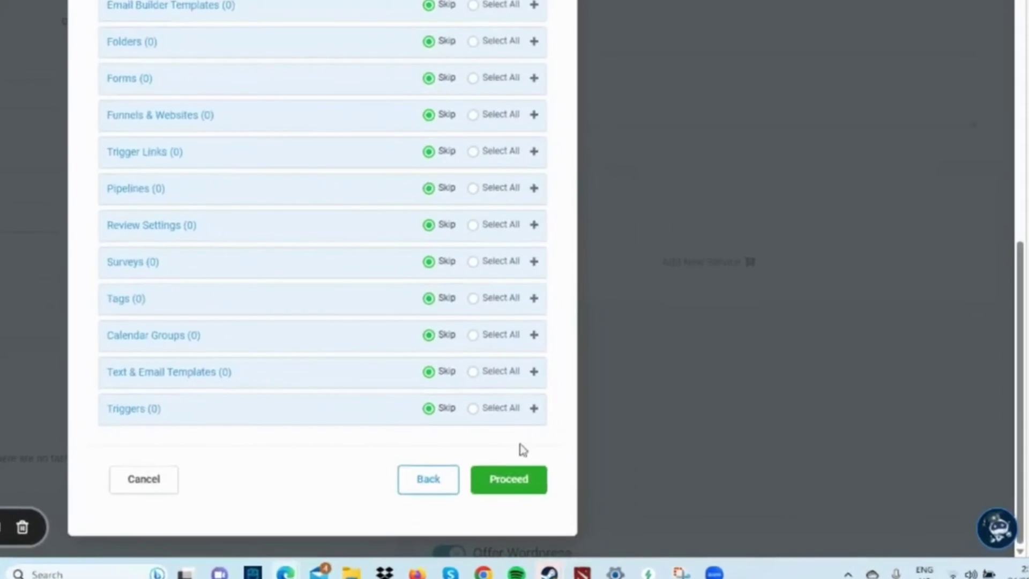
{"action": "left_click", "coordinate": [522, 490]}
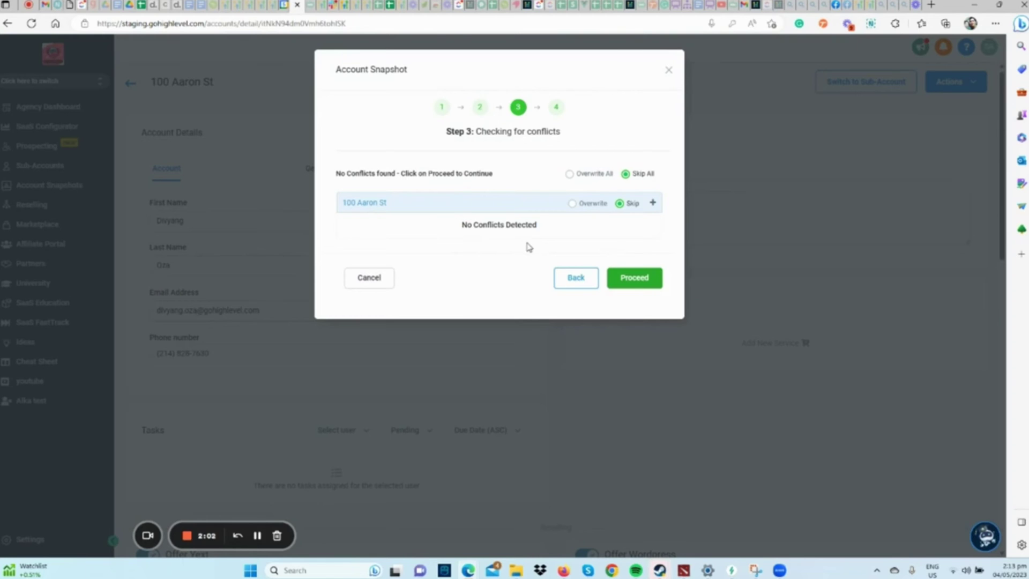
Step: Confirm the conflict-free Step 3 to copy the calendars, then dismiss the Step 4 response
{"action": "left_click", "coordinate": [629, 277]}
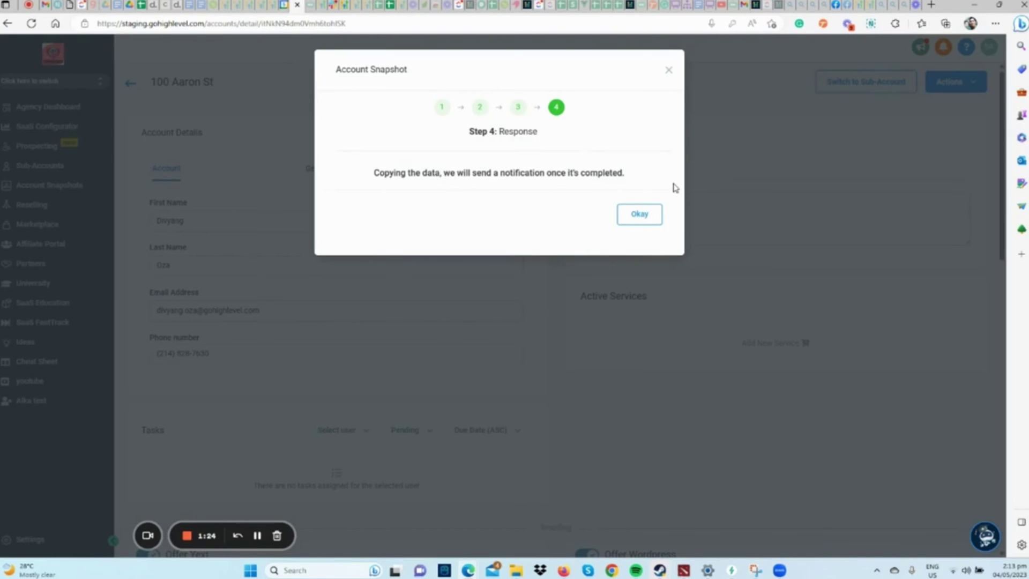
{"action": "left_click", "coordinate": [639, 215]}
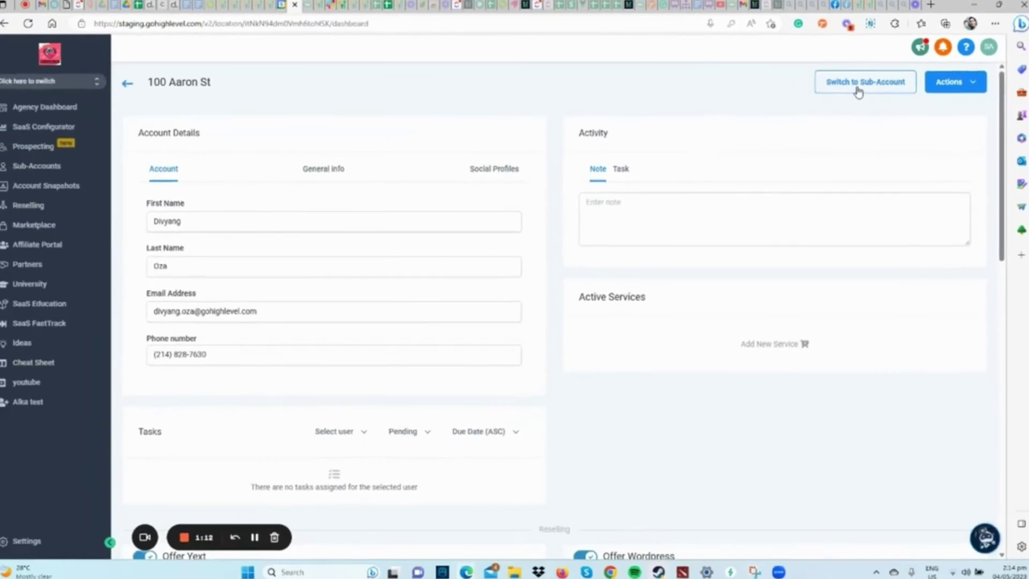
{"action": "left_click", "coordinate": [858, 89]}
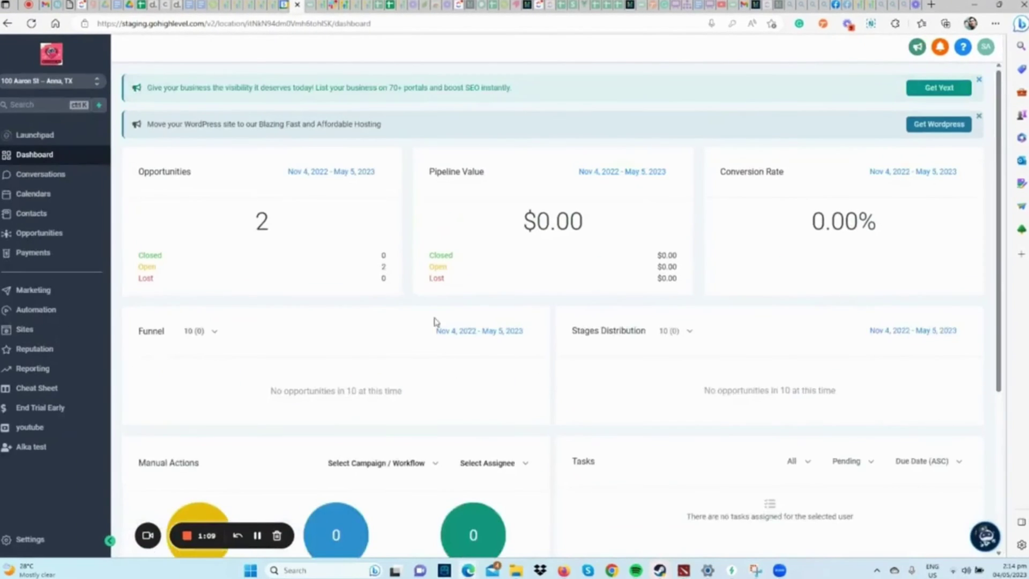
{"action": "left_click", "coordinate": [44, 193]}
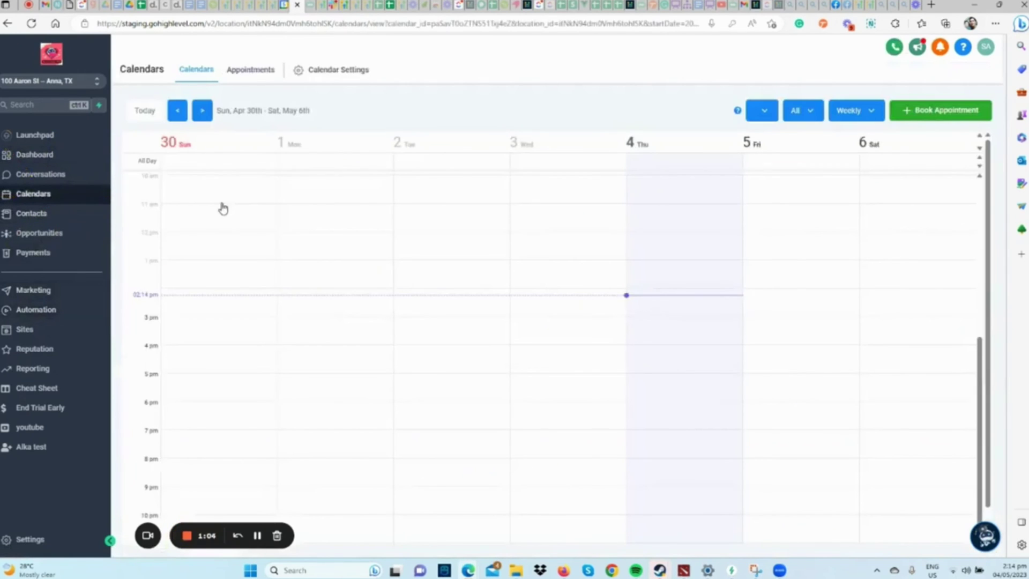
{"action": "left_click", "coordinate": [331, 72]}
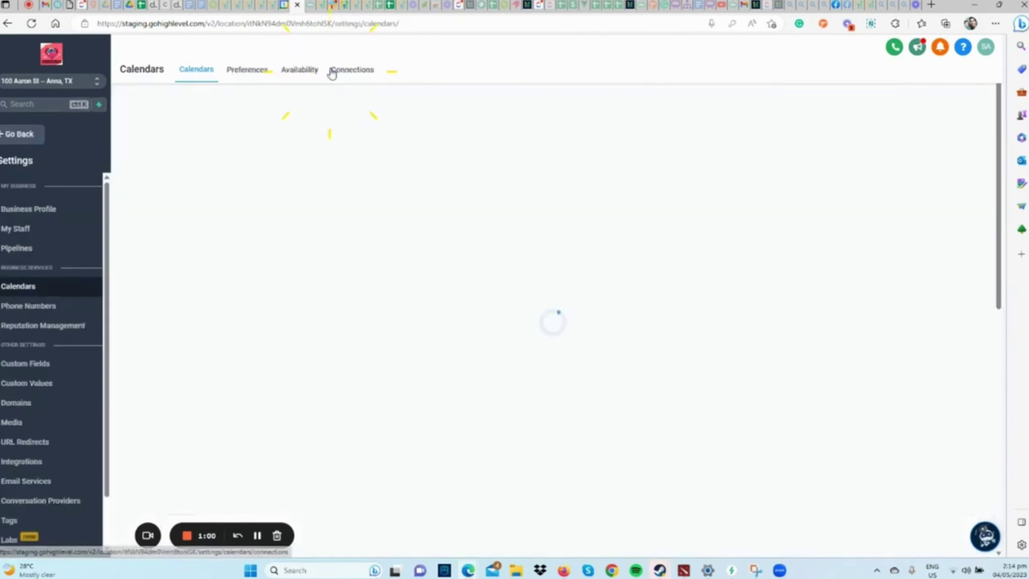